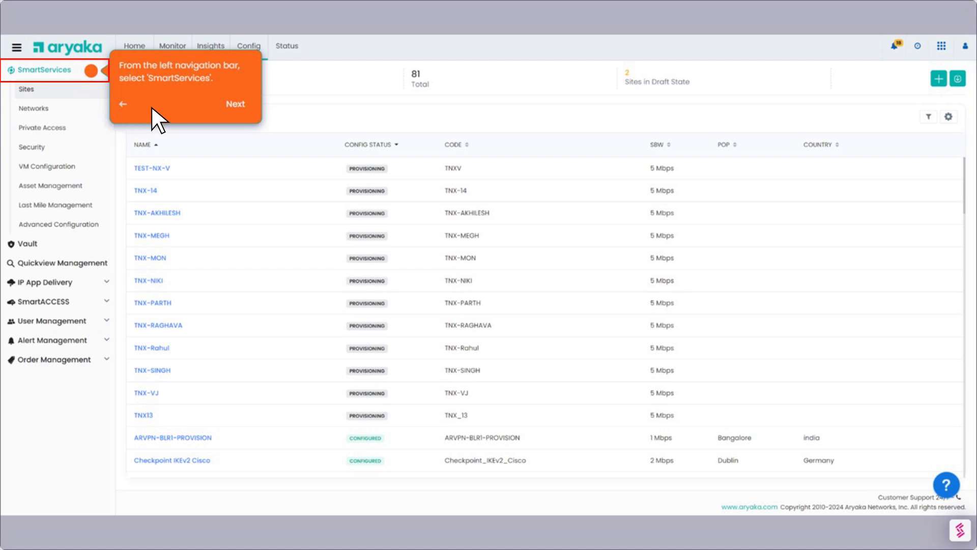
# Step: Create a Network Access Control template named Block Streaming Media, described as "Template for Blocking Streaming Media", of type Normal Priority Custom Template
pyautogui.click(234, 104)
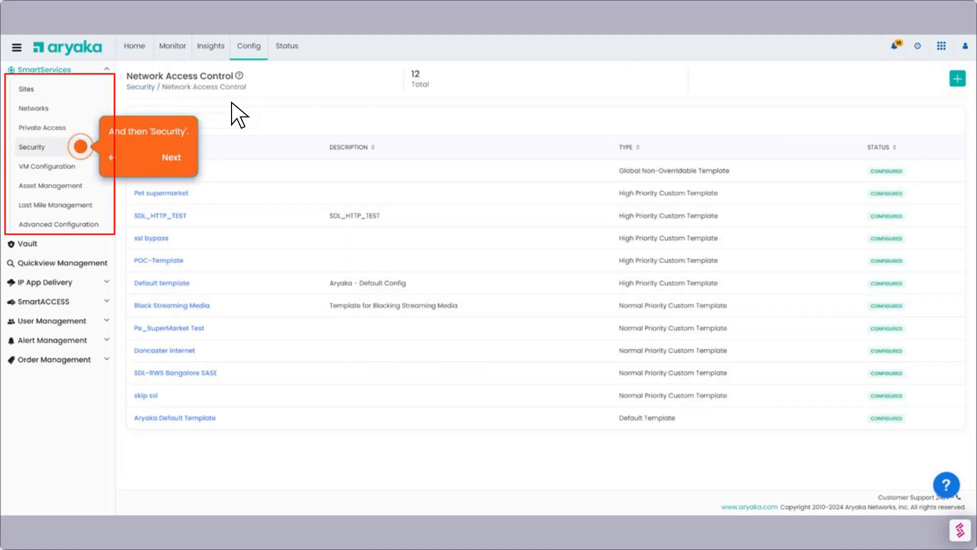
pyautogui.click(33, 147)
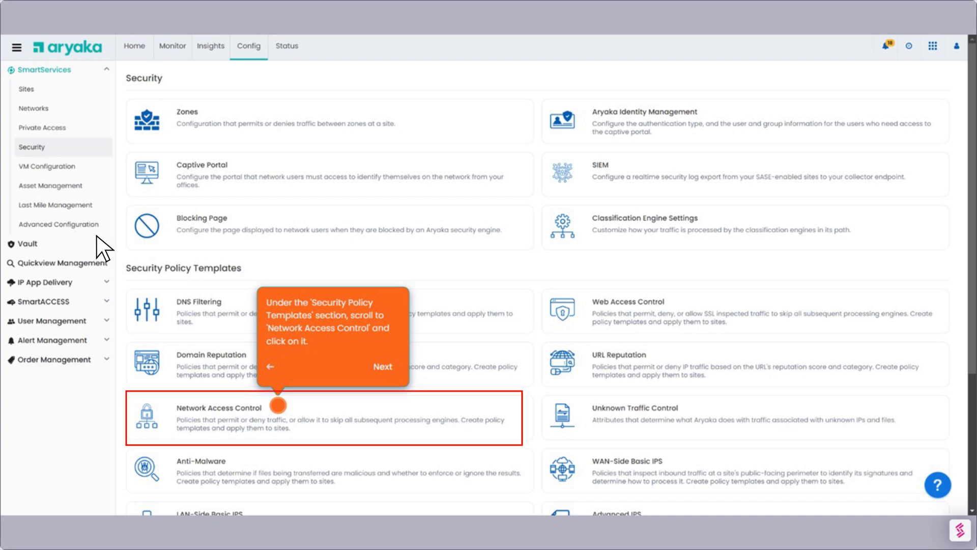
pyautogui.click(214, 408)
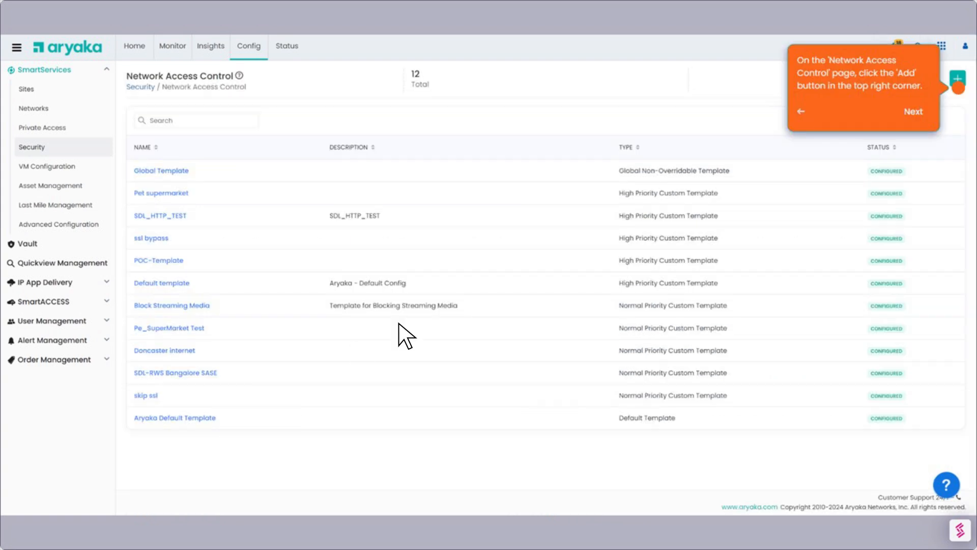
pyautogui.click(957, 77)
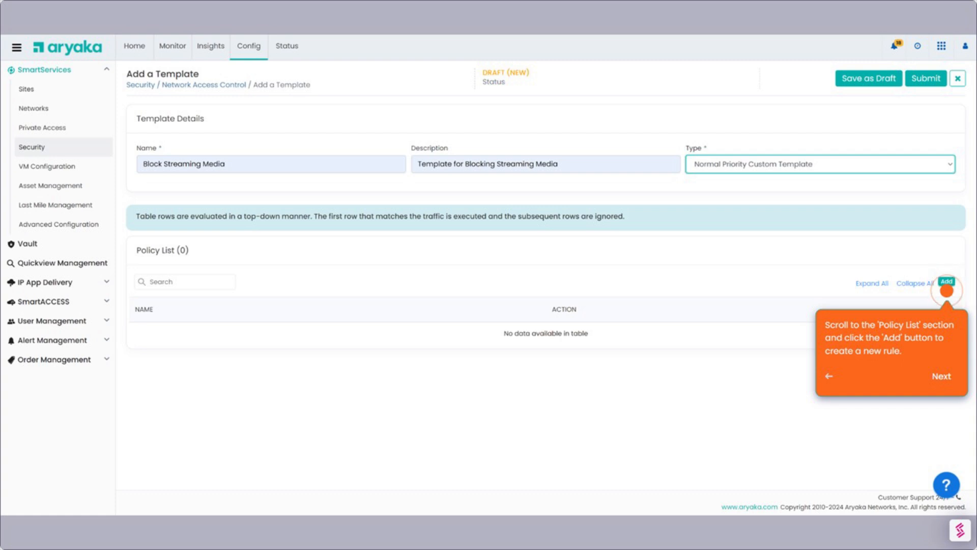
# Step: Add a policy named Block Streaming Media to the template with action Drop and Domain Categories condition Is set to Streaming Media
pyautogui.click(946, 283)
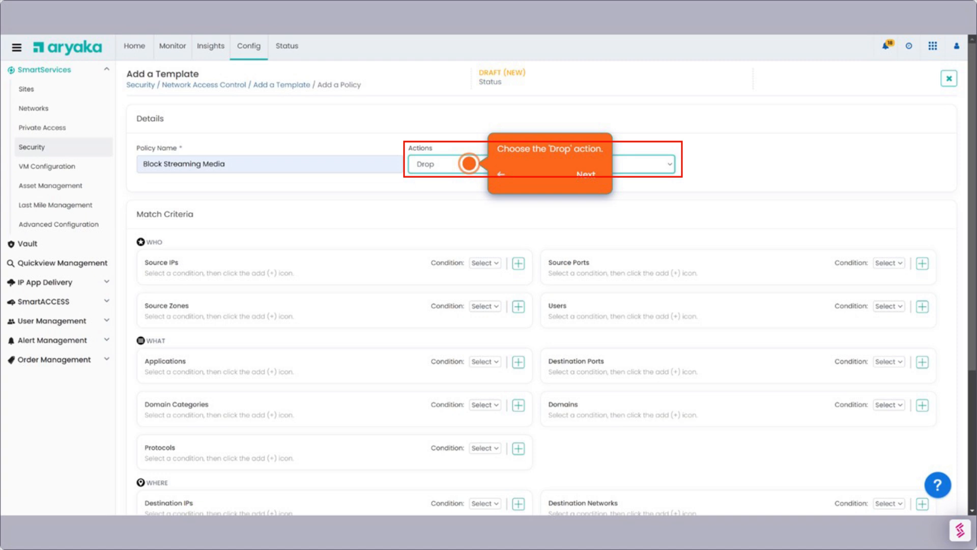
pyautogui.click(667, 164)
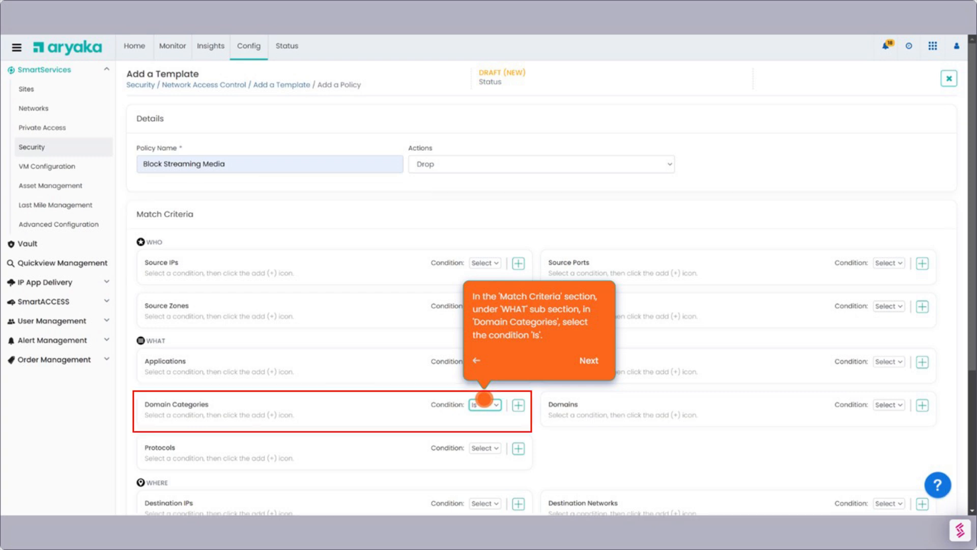
pyautogui.click(483, 399)
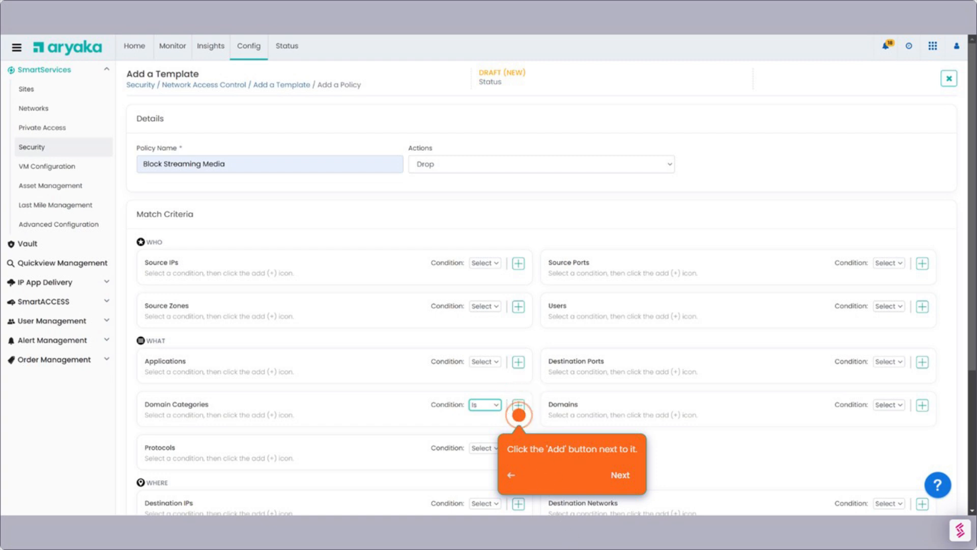
pyautogui.click(518, 414)
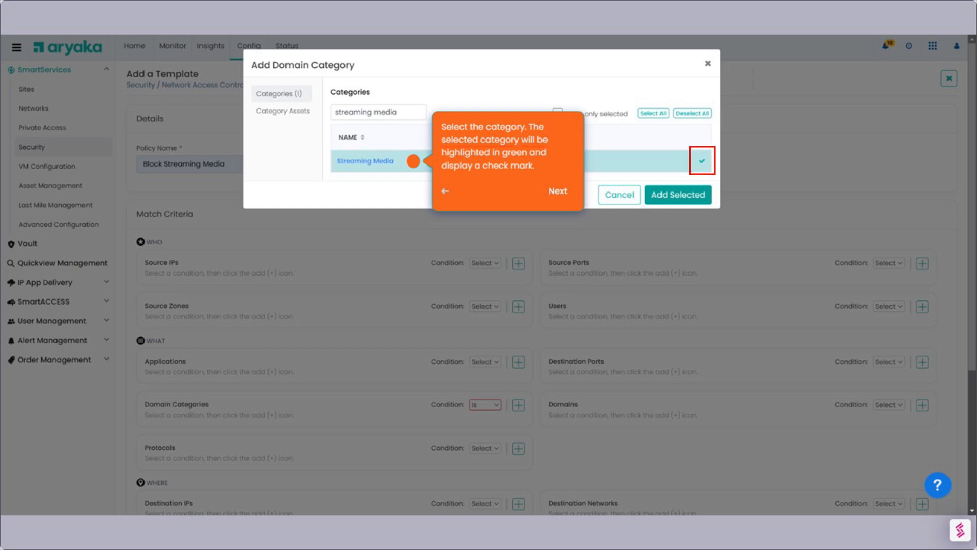
pyautogui.click(679, 195)
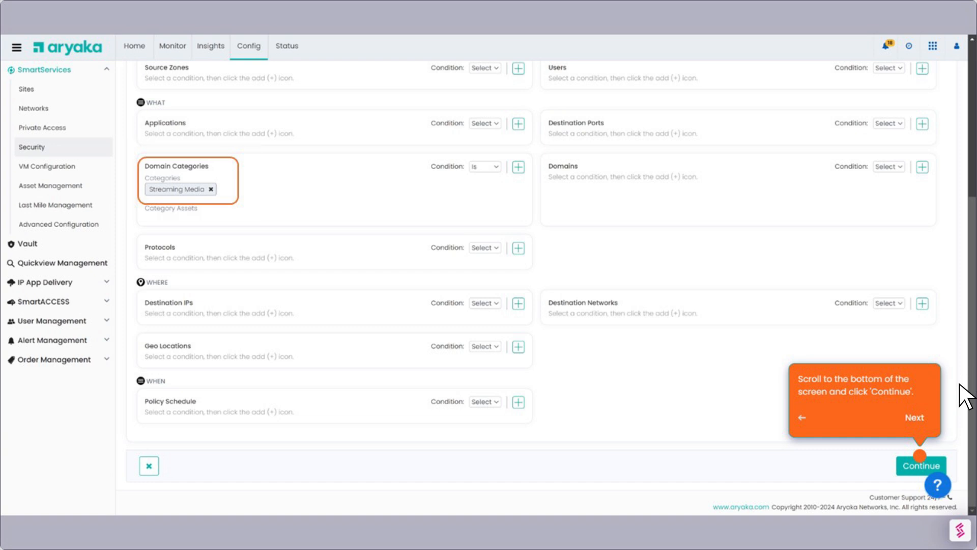
pyautogui.click(922, 465)
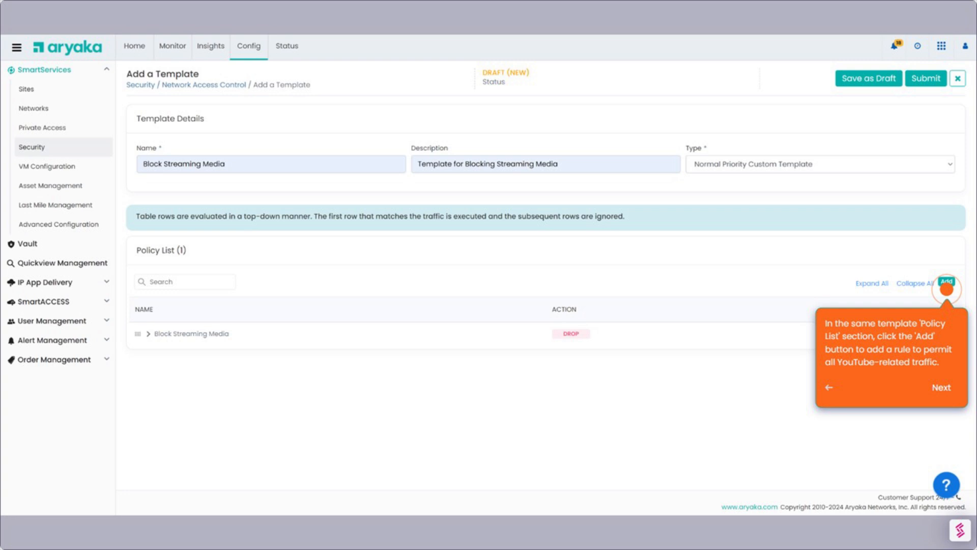
# Step: Add a second policy named Allow Youtube with action Permit and Domains condition Is matching the domain regex .*youtube.com/*
pyautogui.click(947, 282)
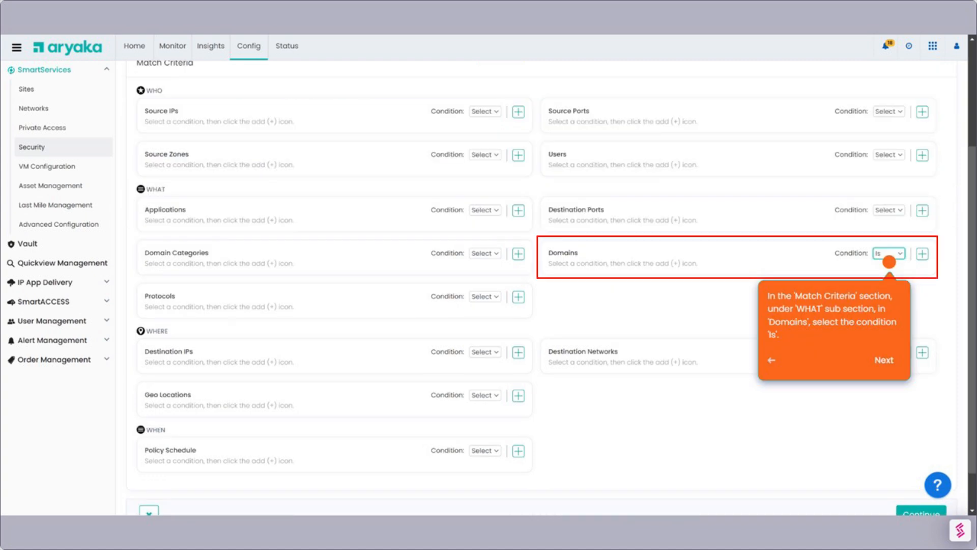
pyautogui.click(901, 255)
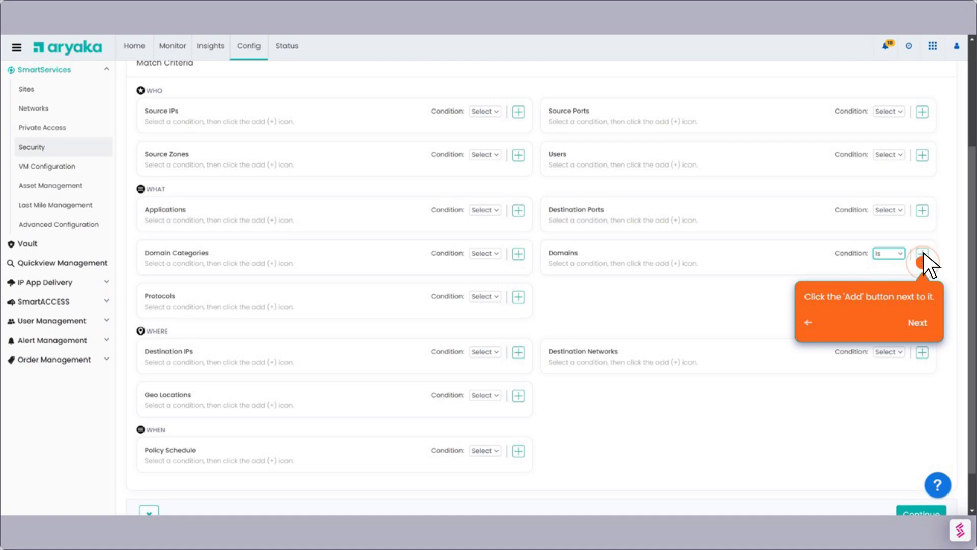
pyautogui.click(923, 255)
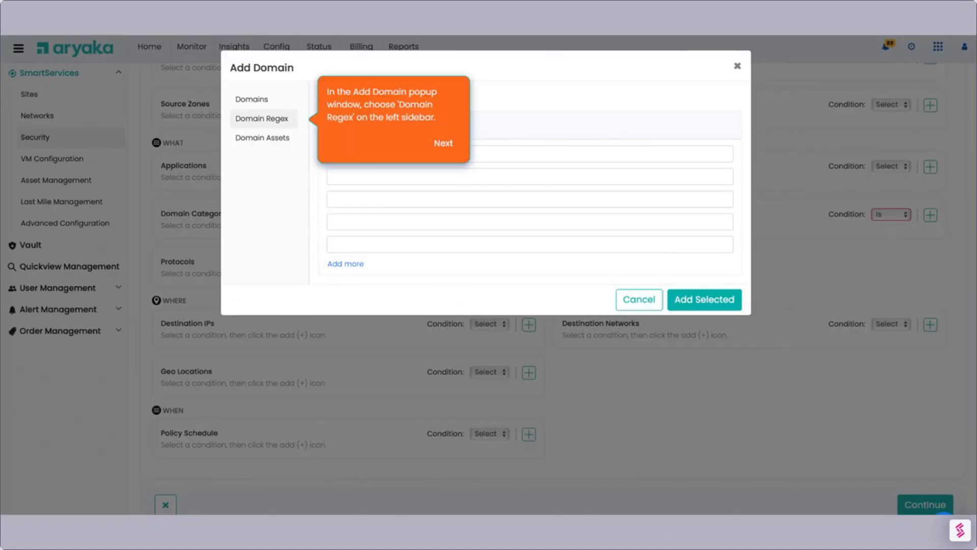
pyautogui.click(262, 119)
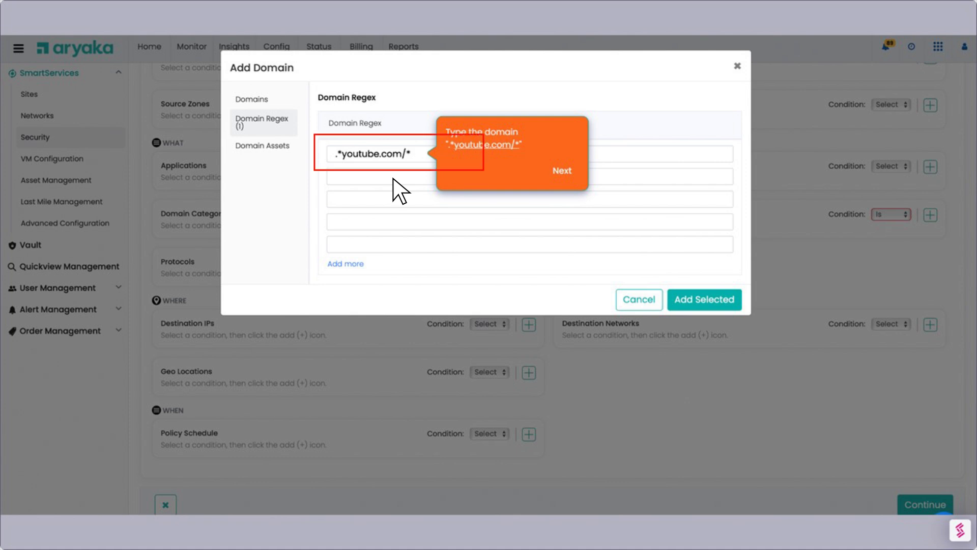
pyautogui.click(707, 296)
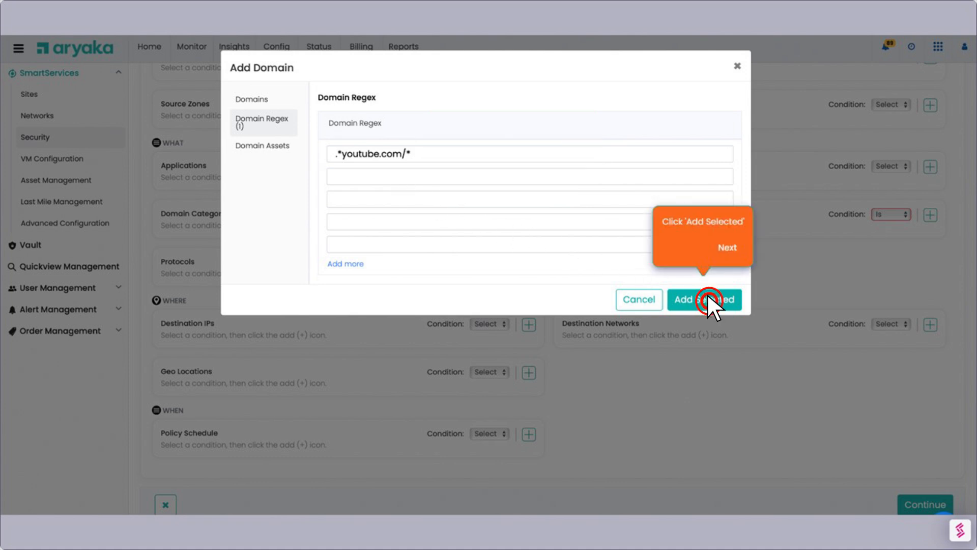
pyautogui.click(708, 297)
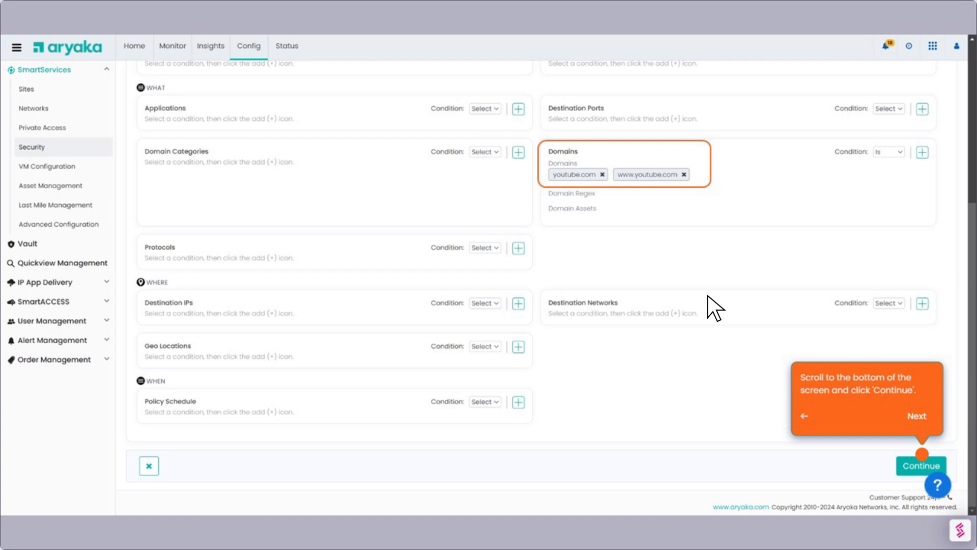
pyautogui.click(925, 461)
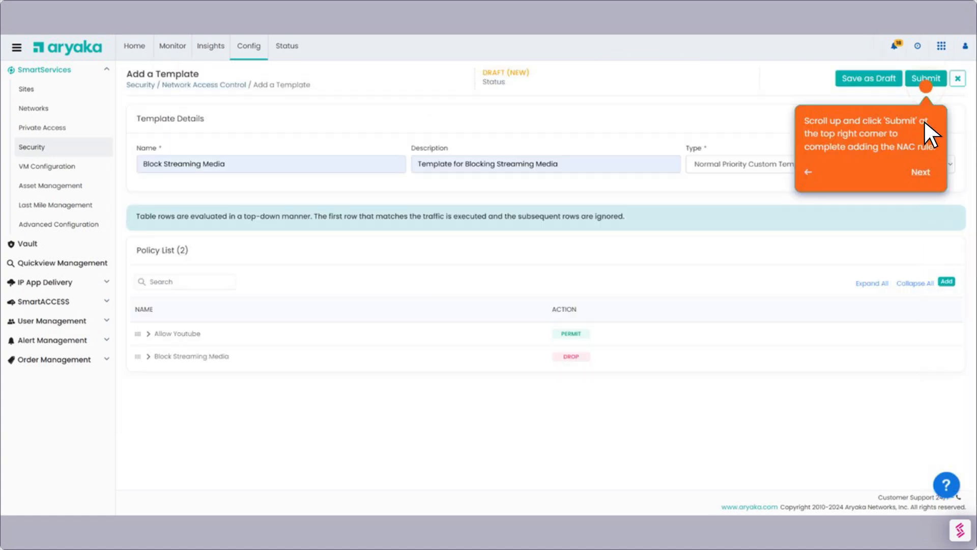
# Step: Submit the new template with both policies and activate it immediately
pyautogui.click(925, 78)
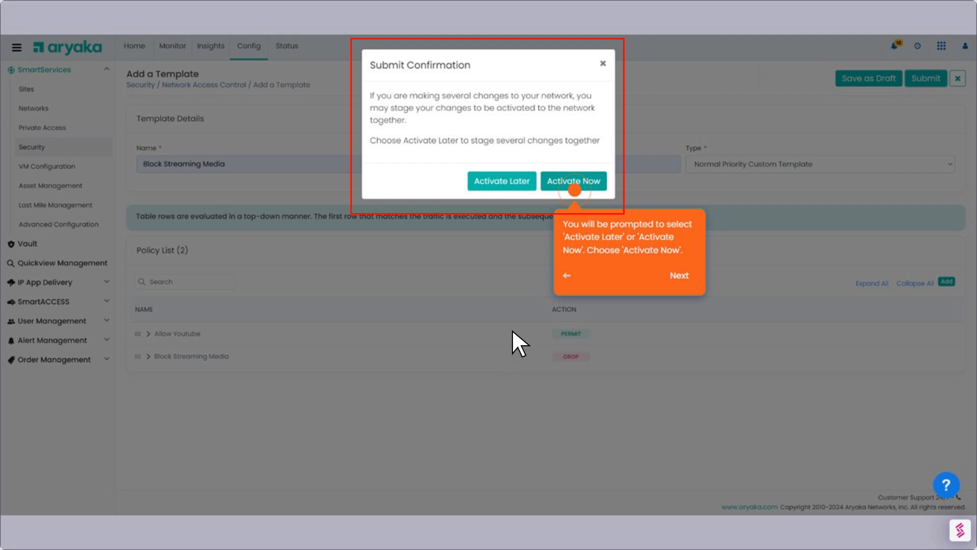
pyautogui.click(569, 178)
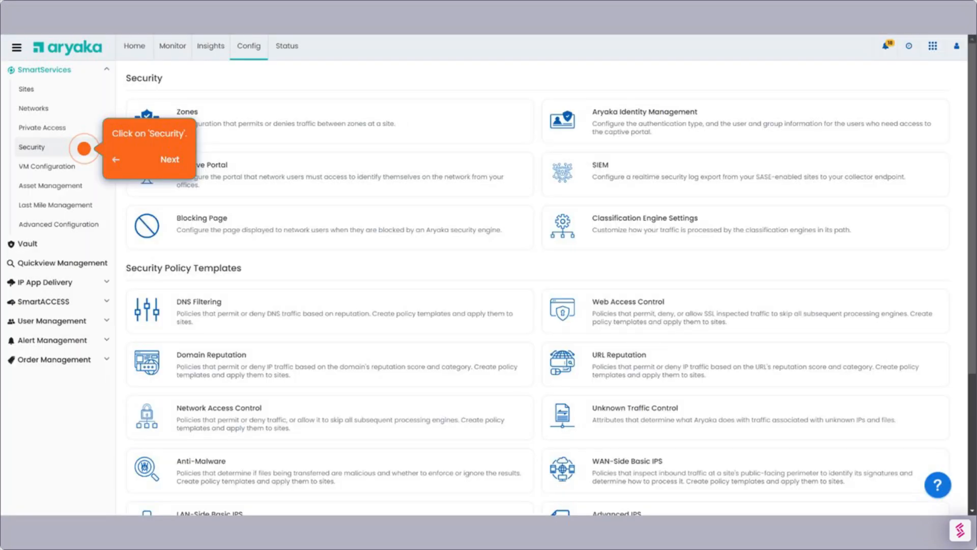
# Step: Open the site associations of the Block Streaming Media template in Network Access Control
pyautogui.click(33, 148)
pyautogui.click(35, 147)
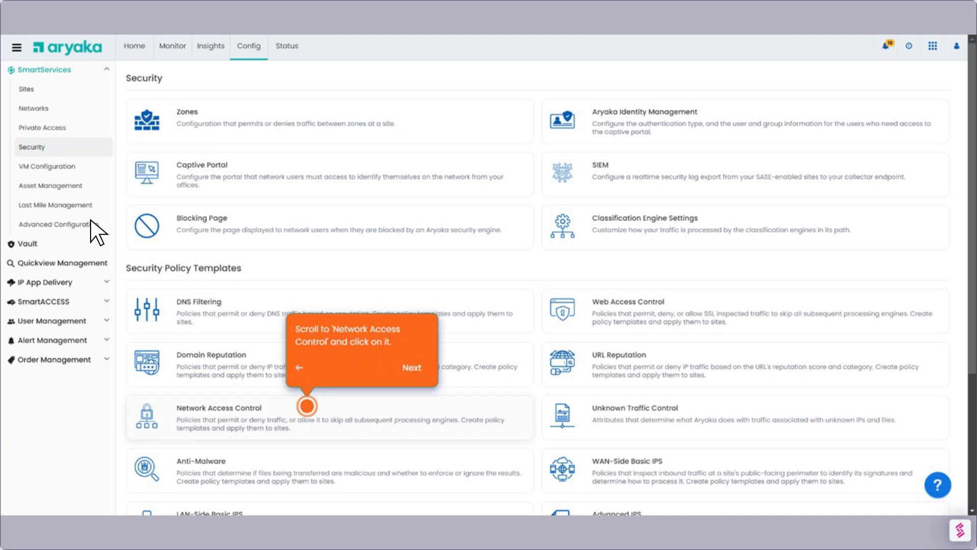
pyautogui.click(245, 423)
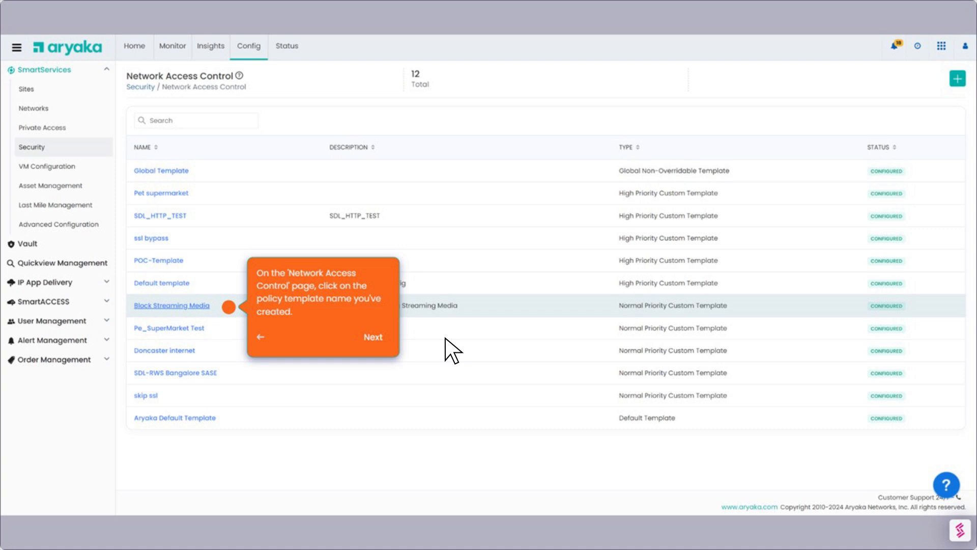
pyautogui.click(171, 305)
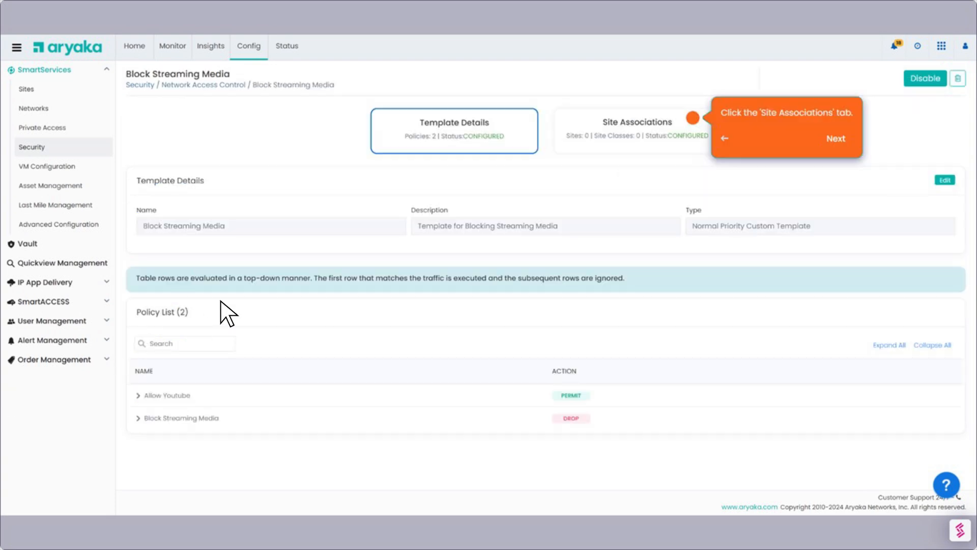
pyautogui.click(634, 123)
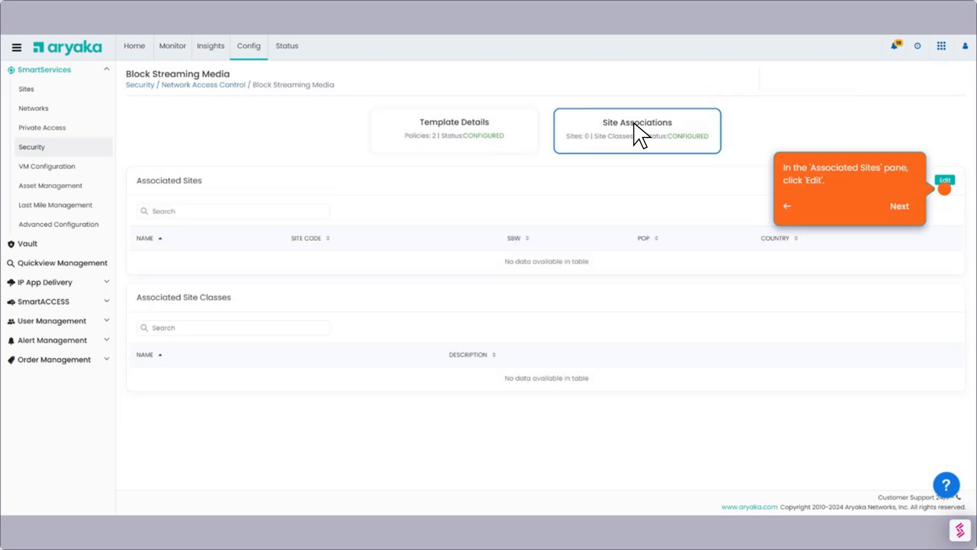
# Step: Associate the sites vANAP-Chennai and vANAP-Delhi with the template, then submit the change for immediate activation
pyautogui.click(947, 182)
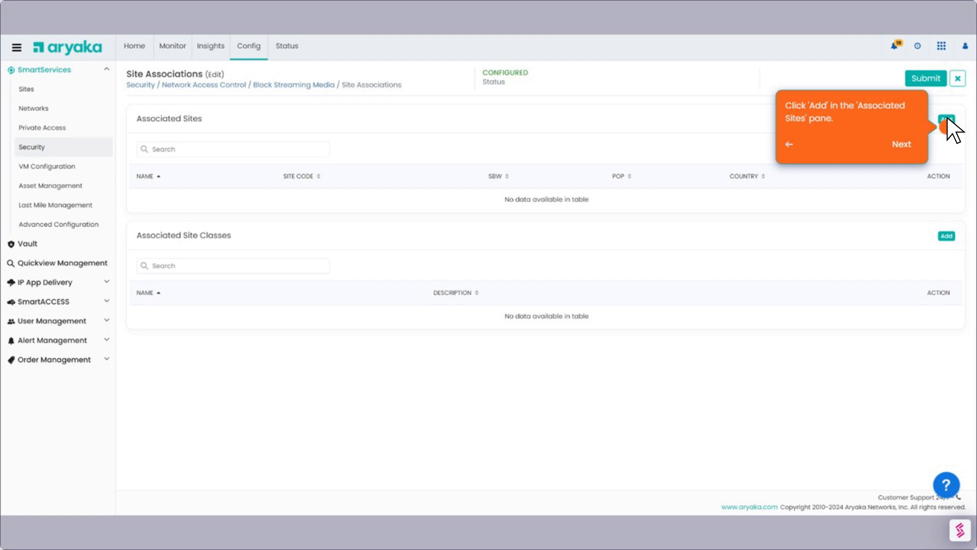
pyautogui.click(946, 120)
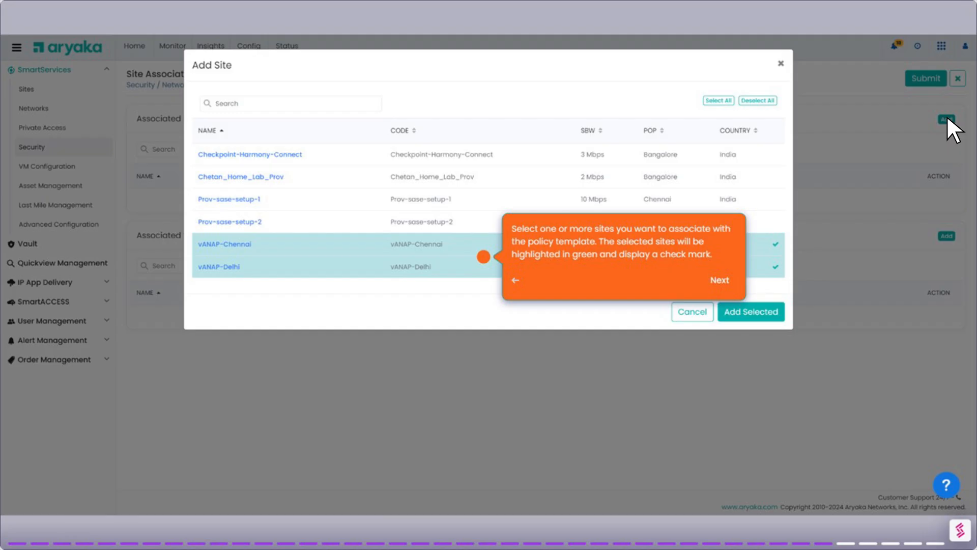
pyautogui.click(775, 245)
pyautogui.click(775, 267)
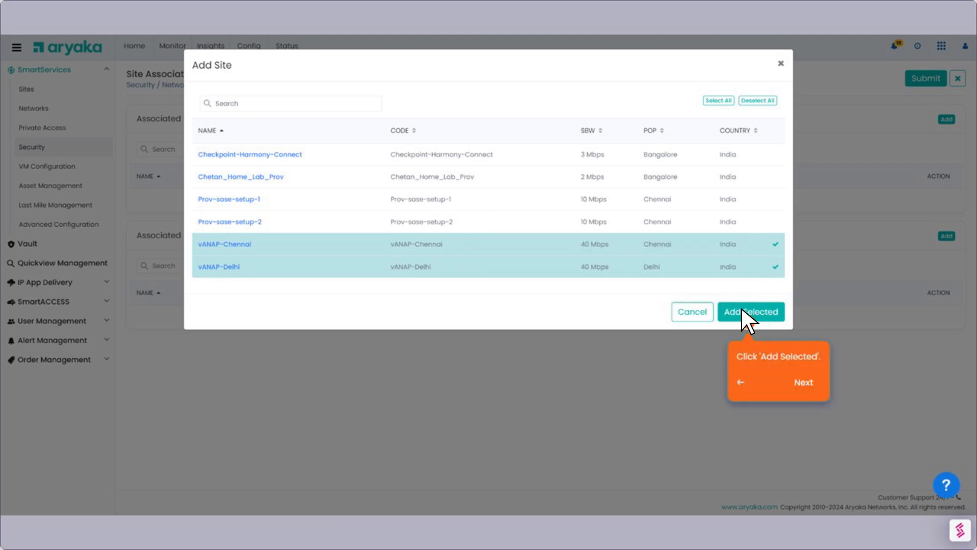
pyautogui.click(741, 306)
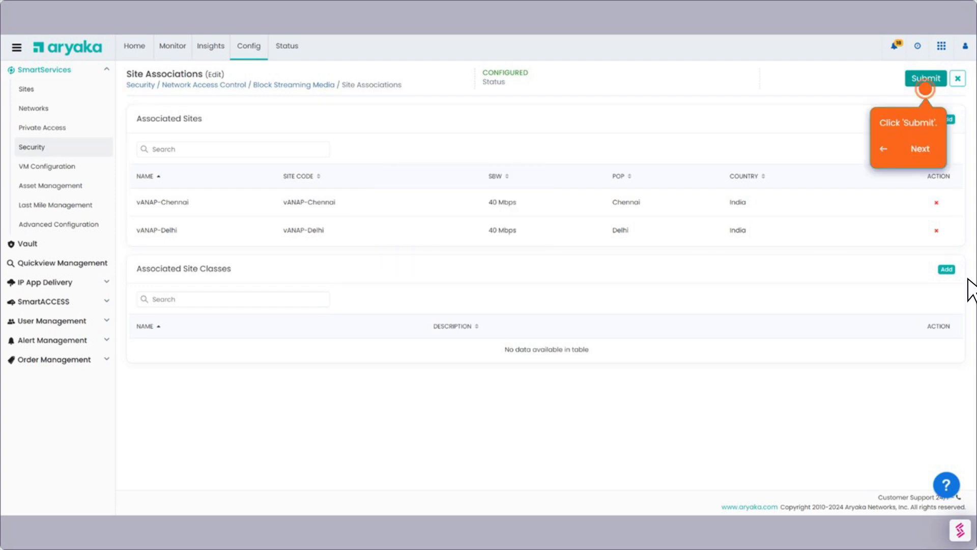
pyautogui.click(926, 79)
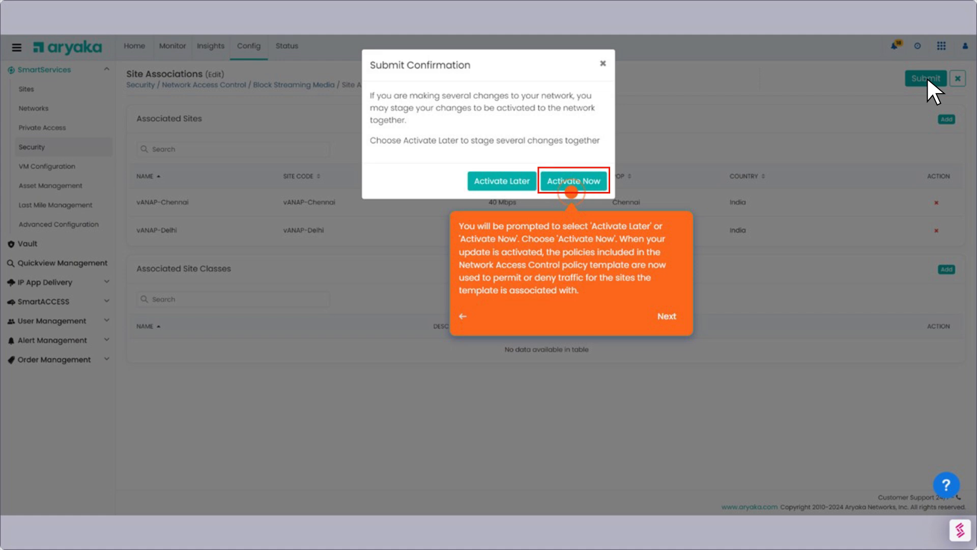
pyautogui.click(572, 181)
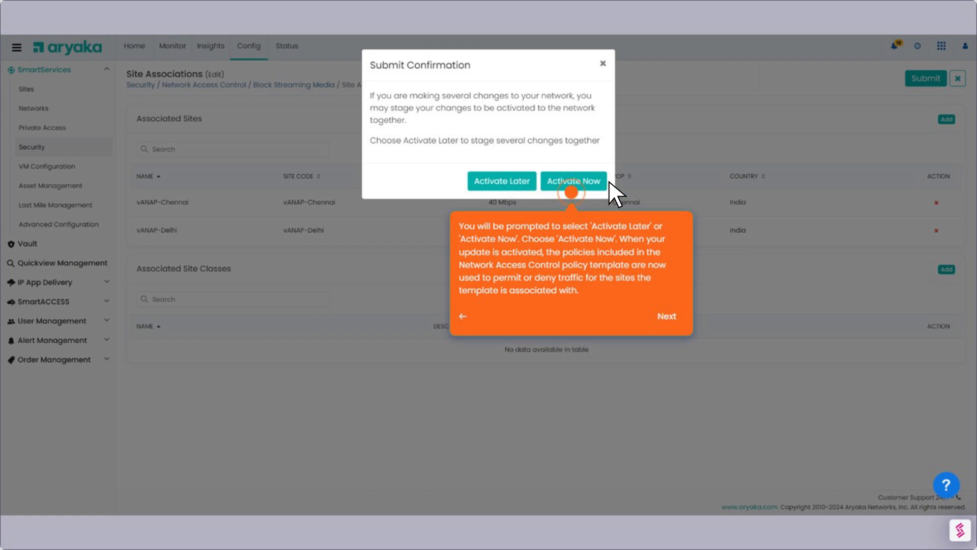